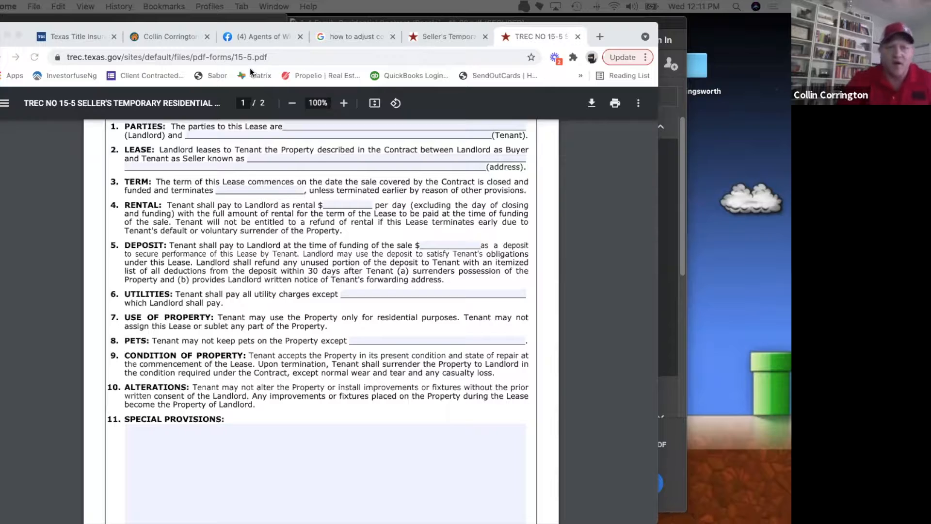
Step: Switch from the TREC lease form to the Facebook 'Agents of White Line' group page
{"action": "left_click", "coordinate": [251, 41]}
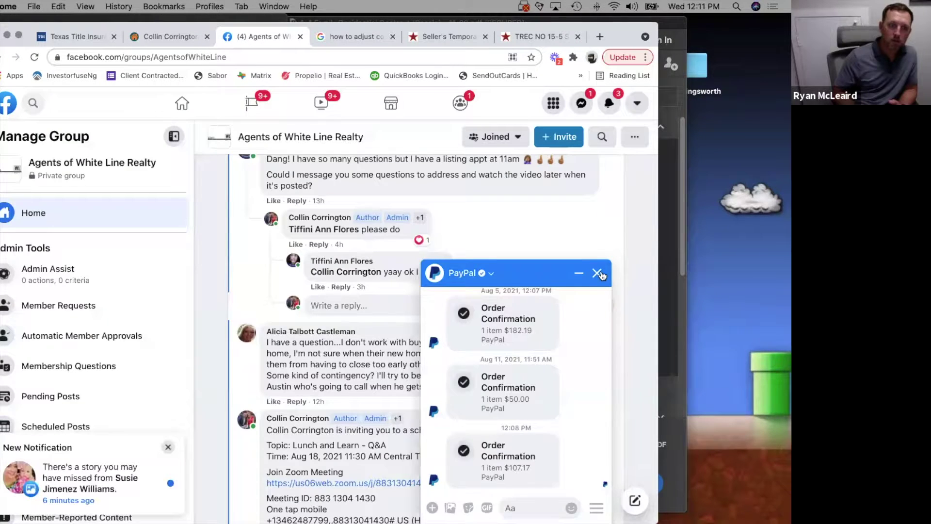
{"action": "left_click", "coordinate": [601, 279]}
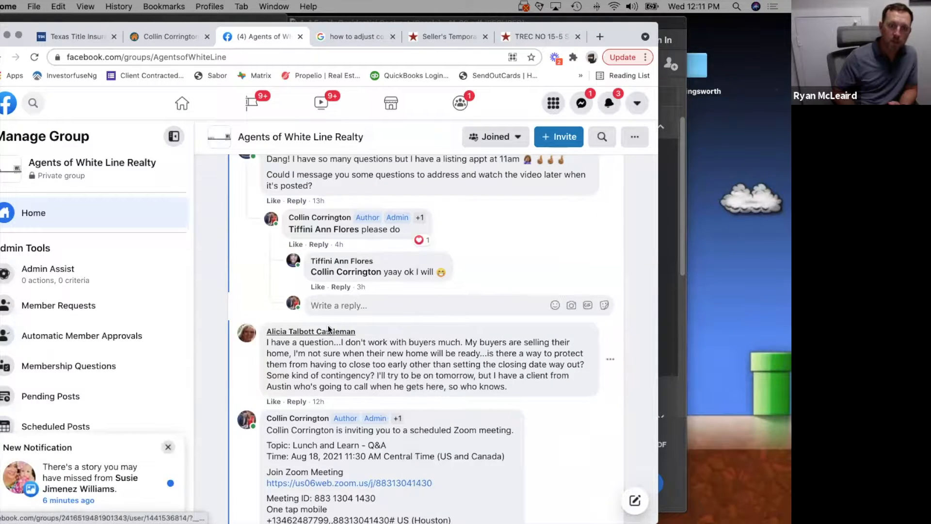
{"action": "scroll", "coordinate": [328, 325], "scroll_direction": "up", "scroll_amount": 10}
{"action": "scroll", "coordinate": [328, 326], "scroll_direction": "down", "scroll_amount": 5}
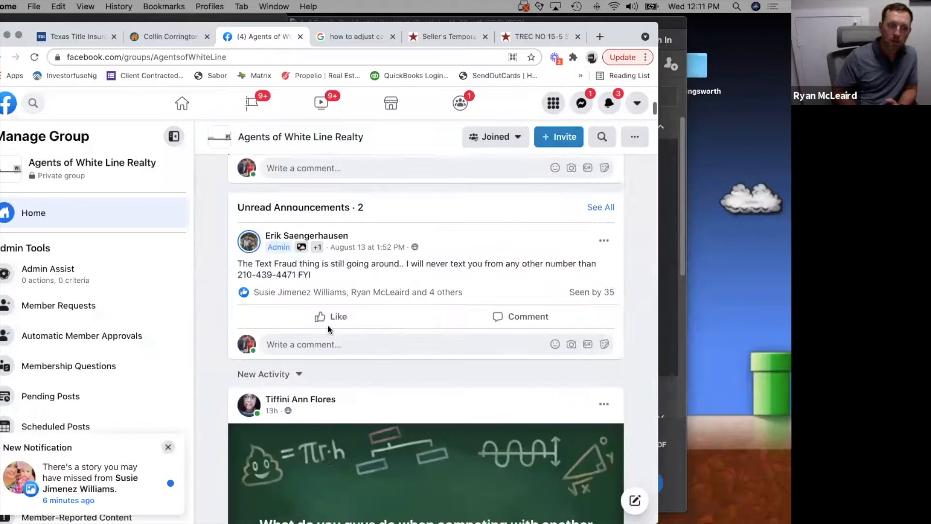
{"action": "scroll", "coordinate": [329, 326], "scroll_direction": "down", "scroll_amount": 10}
{"action": "scroll", "coordinate": [328, 325], "scroll_direction": "down", "scroll_amount": 10}
{"action": "scroll", "coordinate": [328, 325], "scroll_direction": "down", "scroll_amount": 10}
{"action": "scroll", "coordinate": [328, 325], "scroll_direction": "down", "scroll_amount": 10}
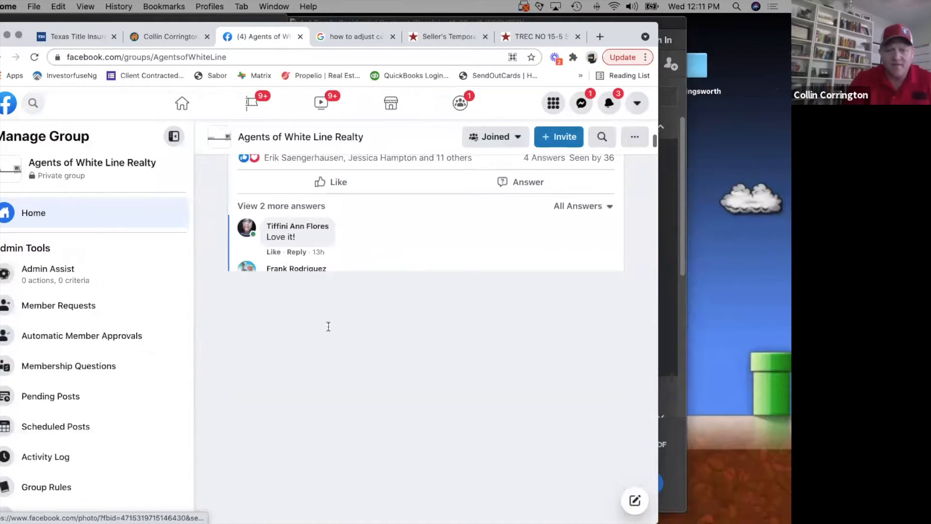
{"action": "scroll", "coordinate": [328, 325], "scroll_direction": "down", "scroll_amount": 10}
{"action": "scroll", "coordinate": [328, 326], "scroll_direction": "down", "scroll_amount": 10}
{"action": "scroll", "coordinate": [328, 325], "scroll_direction": "down", "scroll_amount": 10}
{"action": "scroll", "coordinate": [328, 325], "scroll_direction": "down", "scroll_amount": 10}
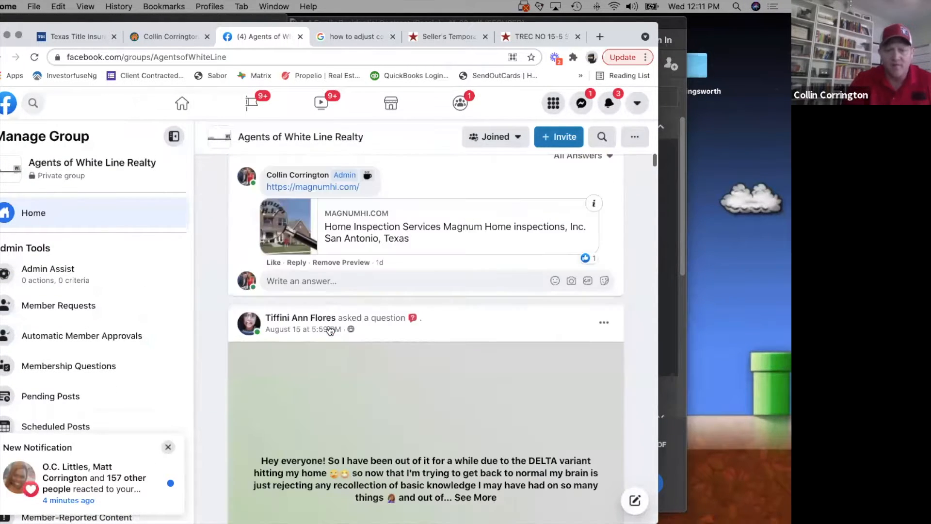
{"action": "scroll", "coordinate": [328, 329], "scroll_direction": "down", "scroll_amount": 10}
{"action": "scroll", "coordinate": [328, 329], "scroll_direction": "down", "scroll_amount": 10}
{"action": "scroll", "coordinate": [328, 329], "scroll_direction": "down", "scroll_amount": 10}
{"action": "scroll", "coordinate": [328, 329], "scroll_direction": "down", "scroll_amount": 8}
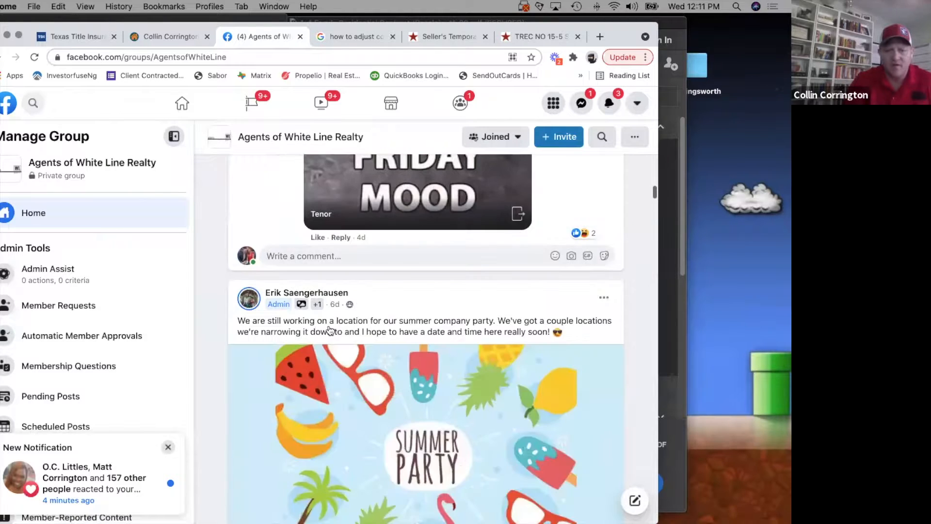
{"action": "scroll", "coordinate": [328, 329], "scroll_direction": "down", "scroll_amount": 10}
{"action": "scroll", "coordinate": [328, 328], "scroll_direction": "down", "scroll_amount": 8}
{"action": "scroll", "coordinate": [328, 330], "scroll_direction": "down", "scroll_amount": 5}
{"action": "scroll", "coordinate": [328, 330], "scroll_direction": "down", "scroll_amount": 4}
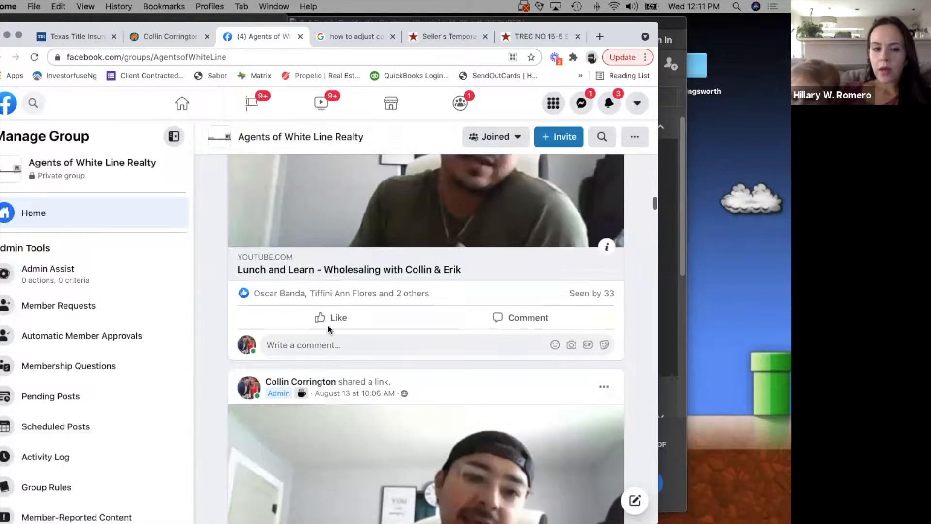
{"action": "scroll", "coordinate": [328, 330], "scroll_direction": "up", "scroll_amount": 1}
{"action": "left_click", "coordinate": [328, 345]}
{"action": "type", "text": "Ry"}
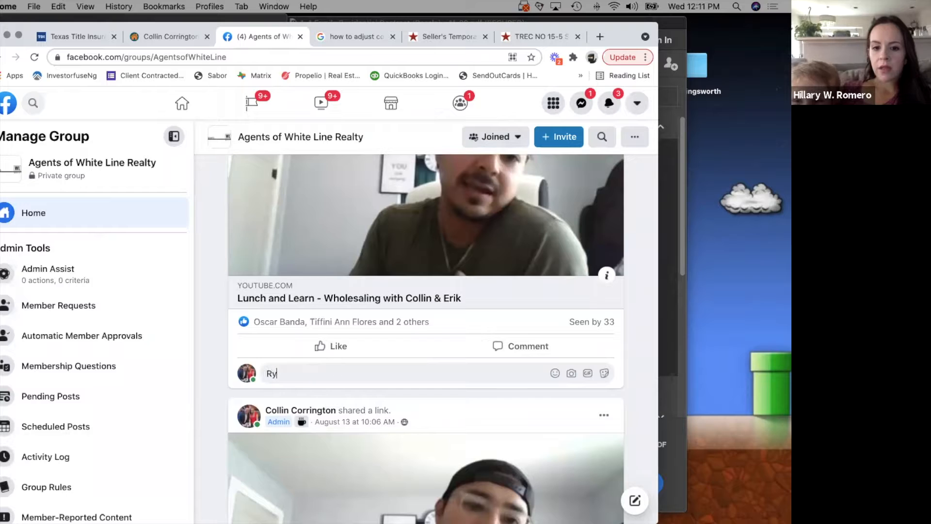
{"action": "type", "text": "an"}
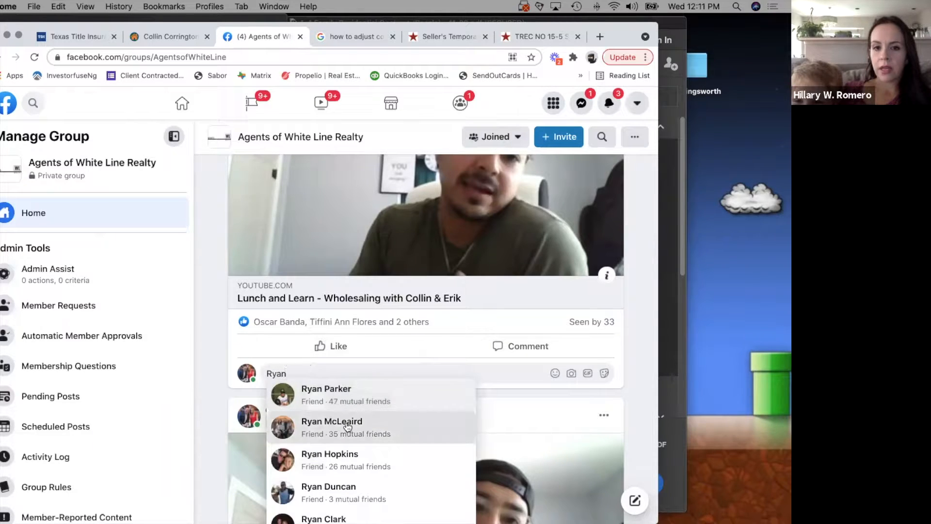
{"action": "left_click", "coordinate": [349, 426]}
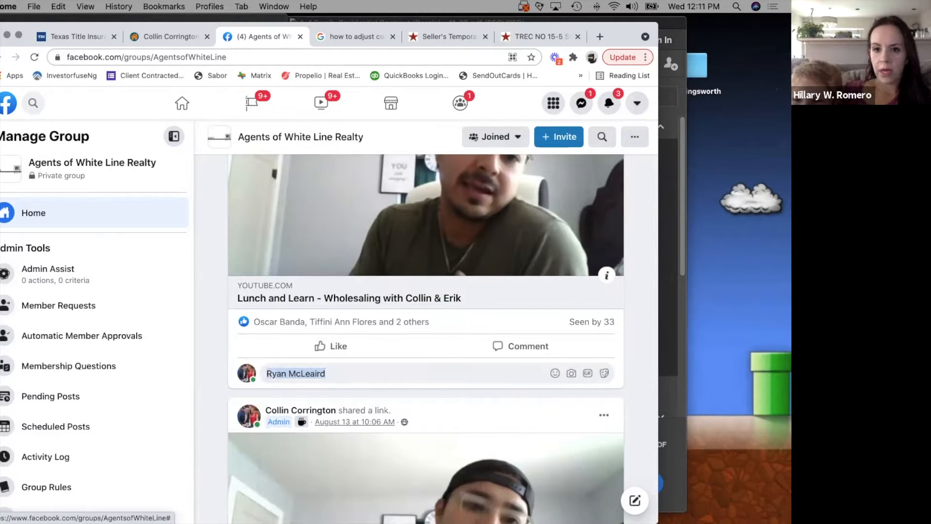
{"action": "key", "text": "Return"}
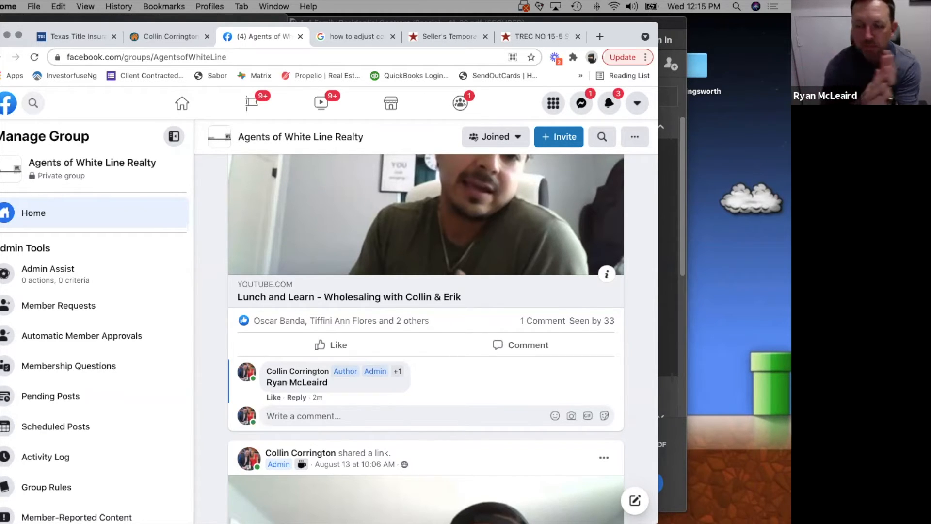
{"action": "scroll", "coordinate": [189, 340], "scroll_direction": "down", "scroll_amount": 5}
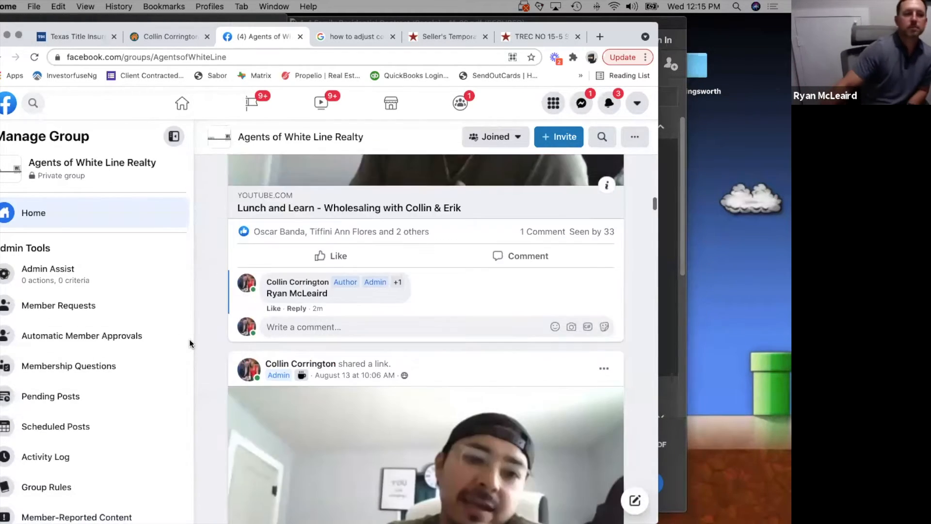
{"action": "scroll", "coordinate": [190, 339], "scroll_direction": "down", "scroll_amount": 3}
{"action": "scroll", "coordinate": [189, 339], "scroll_direction": "down", "scroll_amount": 5}
{"action": "scroll", "coordinate": [198, 333], "scroll_direction": "down", "scroll_amount": 5}
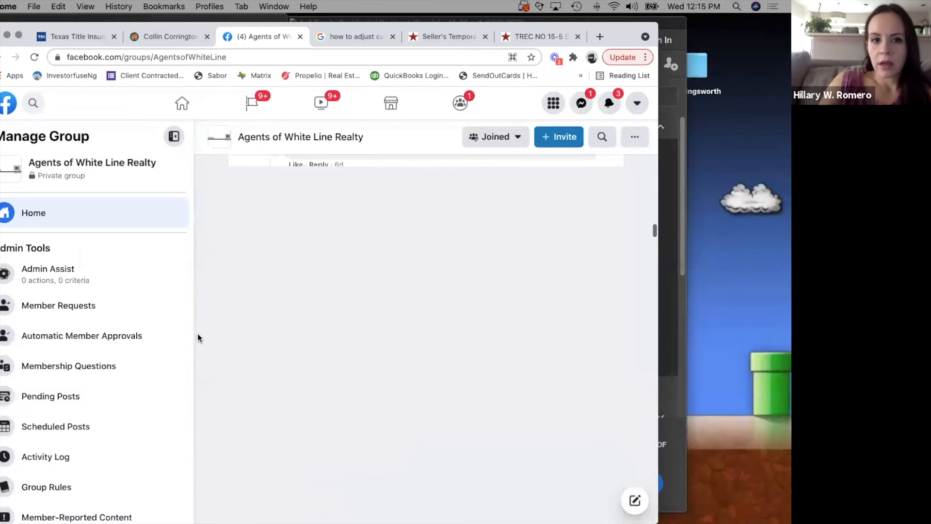
{"action": "scroll", "coordinate": [197, 333], "scroll_direction": "down", "scroll_amount": 3}
{"action": "scroll", "coordinate": [197, 334], "scroll_direction": "down", "scroll_amount": 5}
{"action": "scroll", "coordinate": [198, 334], "scroll_direction": "down", "scroll_amount": 5}
{"action": "scroll", "coordinate": [197, 333], "scroll_direction": "down", "scroll_amount": 5}
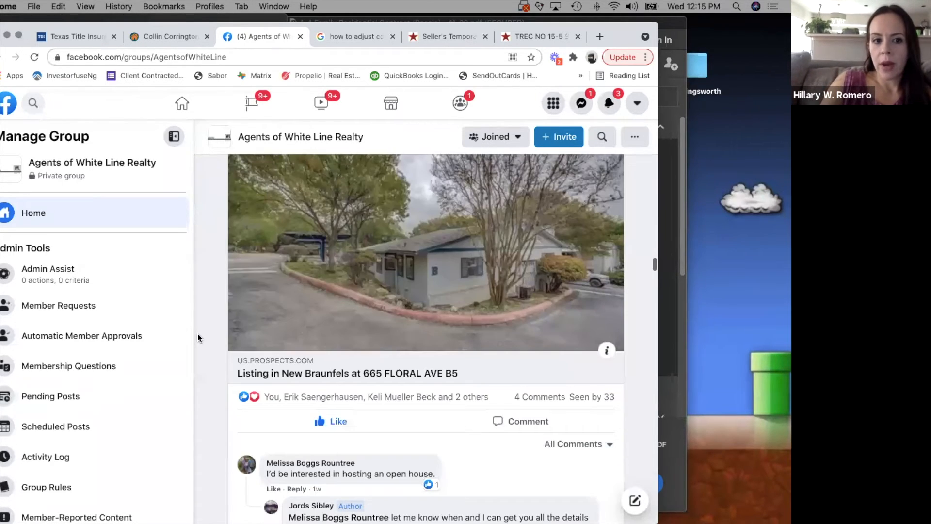
Step: Close the comps search, seller's temporary lease, TREC lease PDF and Facebook group pages
{"action": "left_click", "coordinate": [353, 37]}
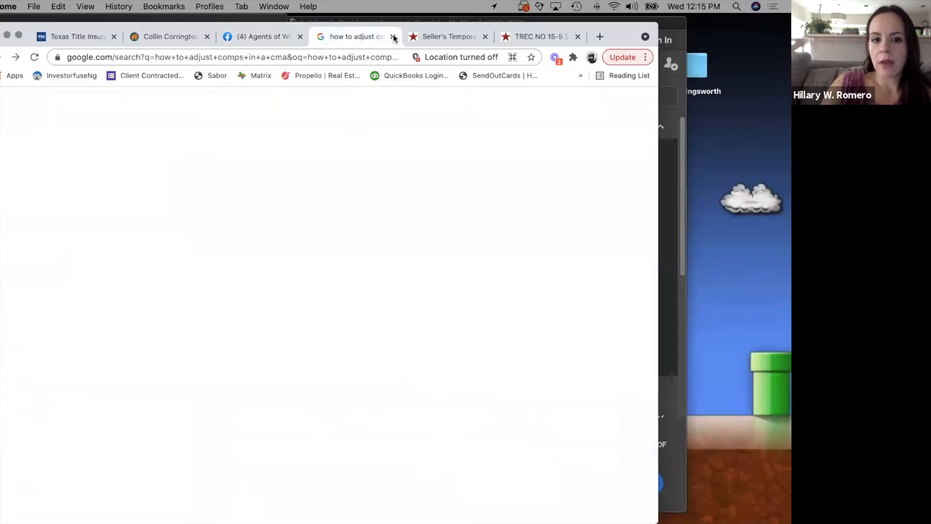
{"action": "left_click", "coordinate": [394, 36]}
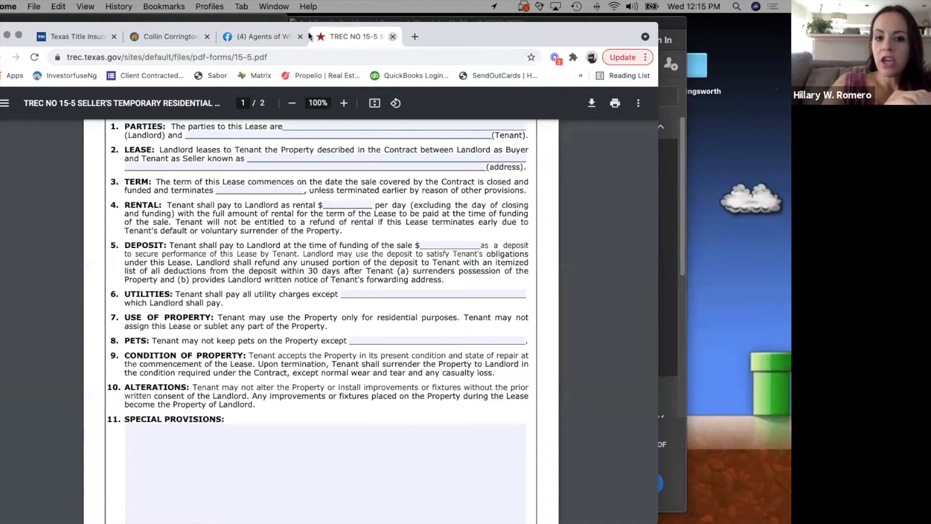
{"action": "left_click", "coordinate": [393, 36]}
{"action": "left_click", "coordinate": [182, 103]}
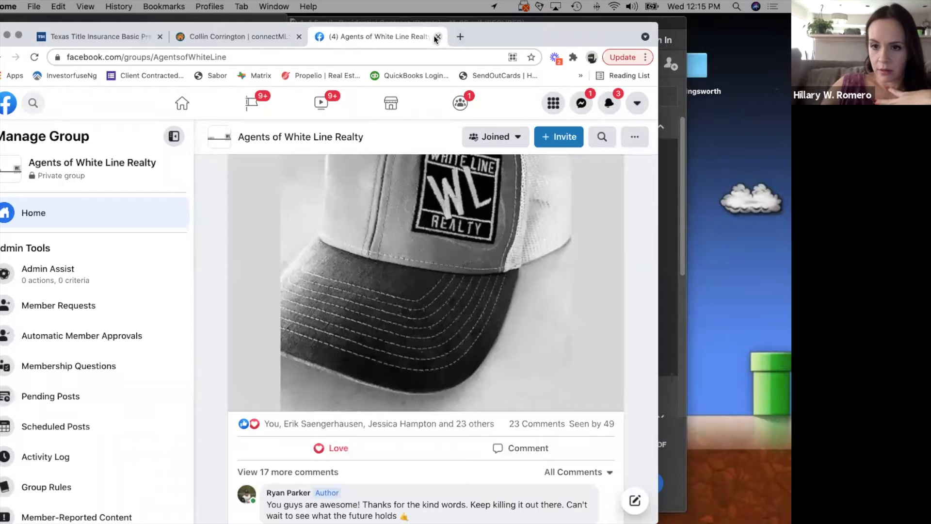
{"action": "key", "text": "super+w"}
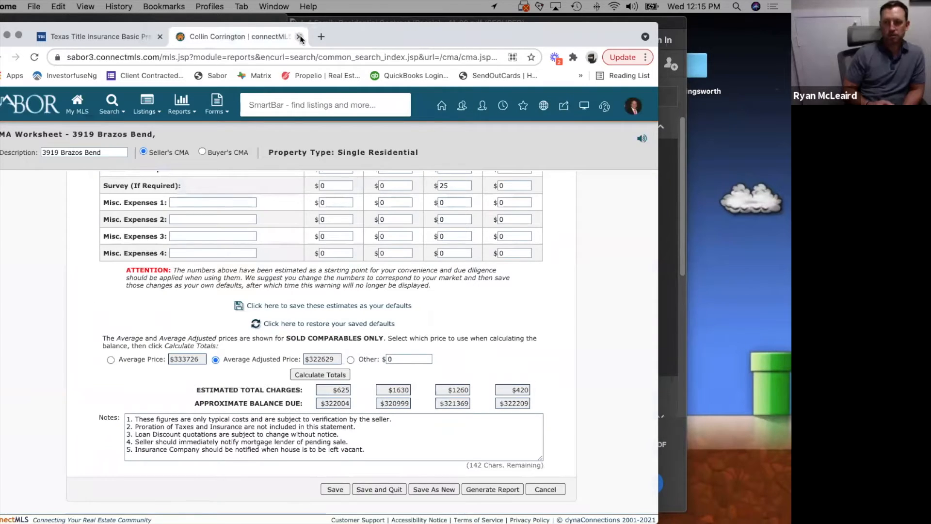
Step: Close the connectMLS worksheet, title insurance page with the browser, the calculator and the contract PDF
{"action": "left_click", "coordinate": [301, 37]}
{"action": "left_click", "coordinate": [161, 37]}
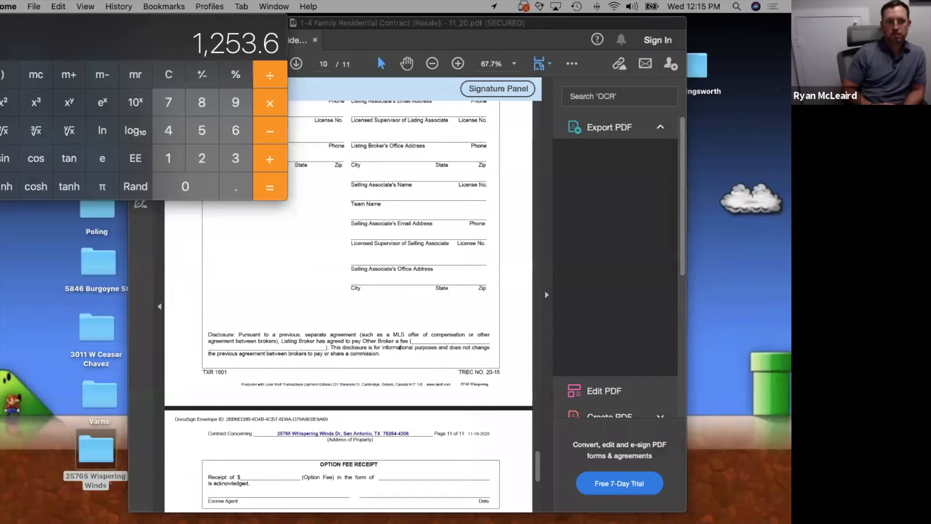
{"action": "key", "text": "super+w"}
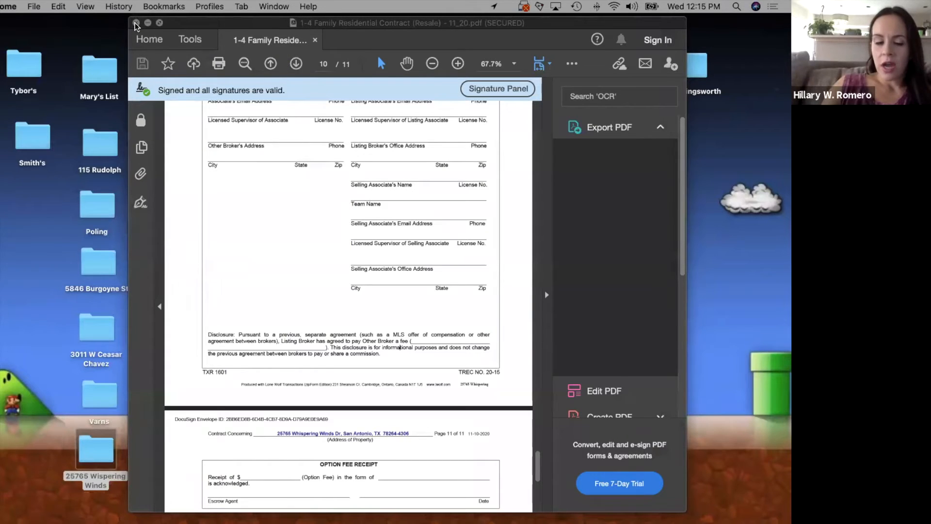
{"action": "left_click", "coordinate": [136, 24]}
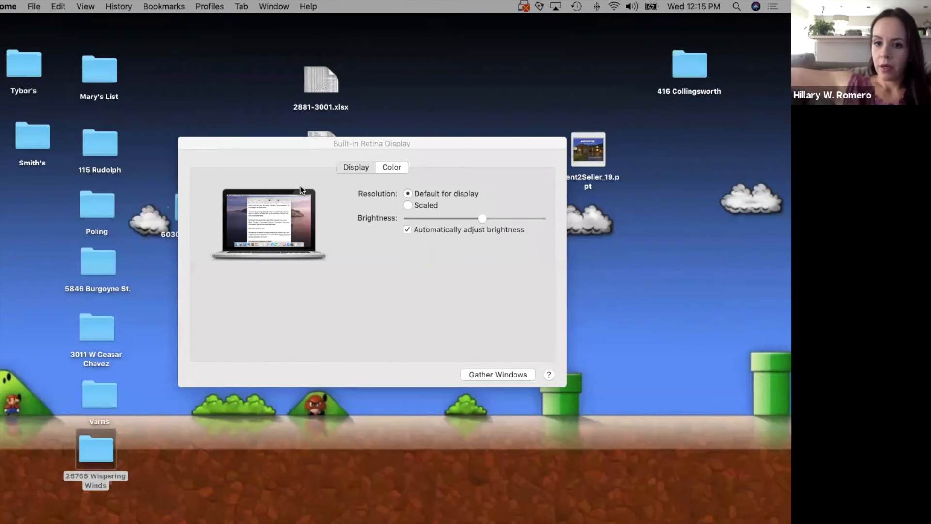
Step: Bring the Built-in Retina Display settings forward and start a Spotlight search
{"action": "left_click", "coordinate": [238, 146]}
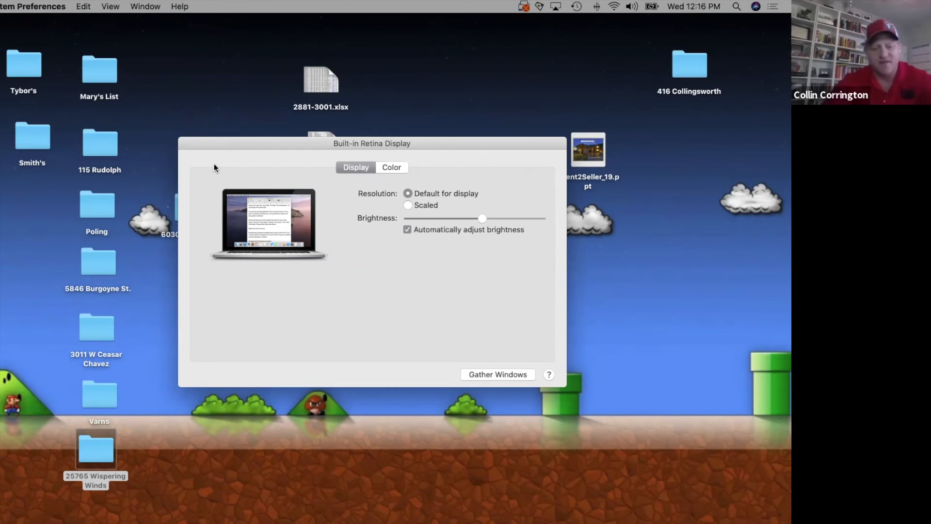
{"action": "key", "text": "super+space"}
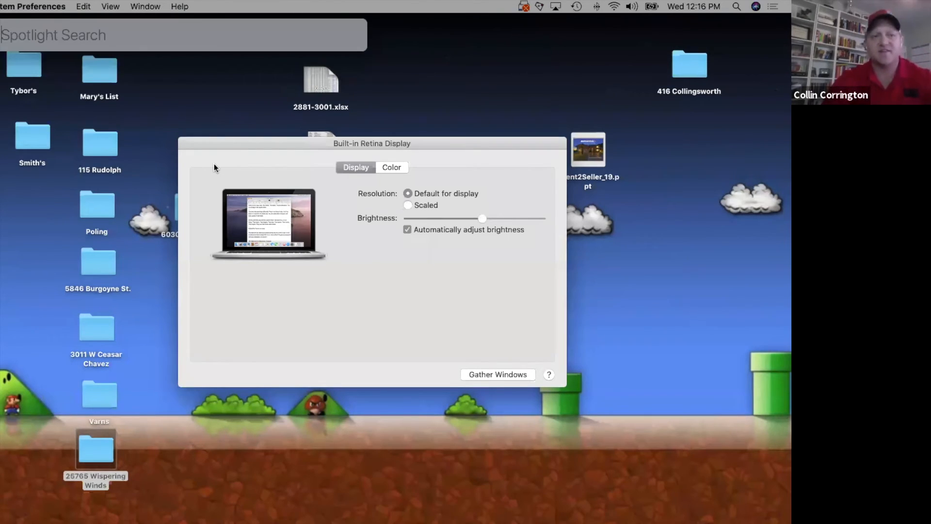
{"action": "type", "text": "exhib"}
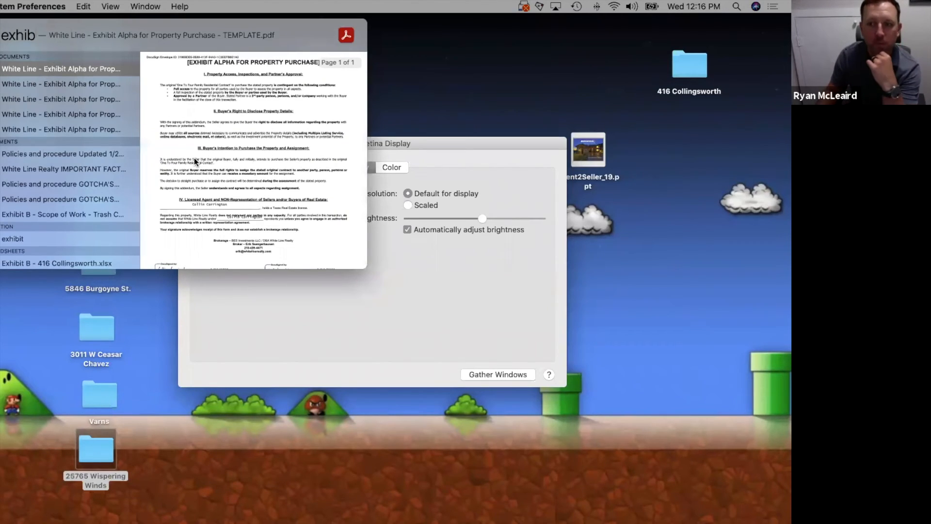
{"action": "scroll", "coordinate": [194, 158], "scroll_direction": "down", "scroll_amount": 3}
{"action": "scroll", "coordinate": [195, 157], "scroll_direction": "down", "scroll_amount": 3}
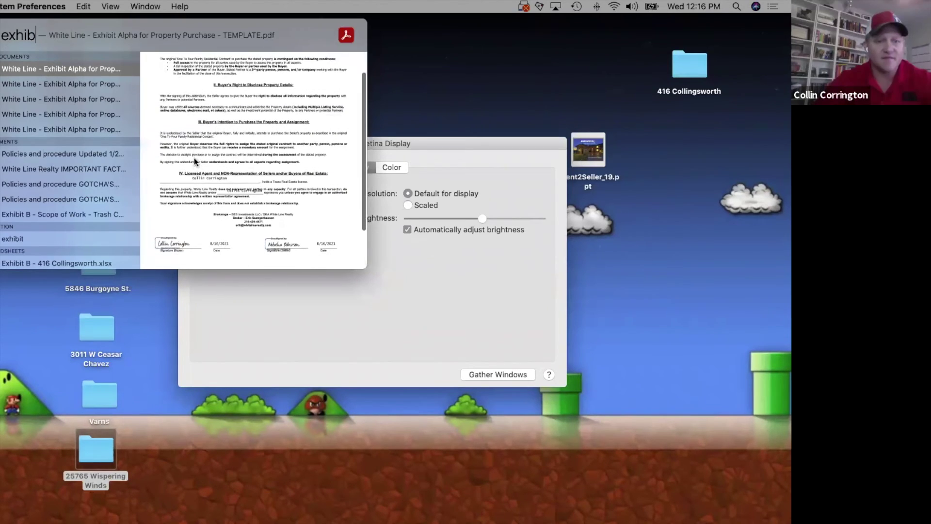
Step: Open the unsigned 'White Line - Exhibit Alpha for Property Purchase - TEMPLATE.pdf' in Acrobat Reader
{"action": "left_click", "coordinate": [62, 130]}
{"action": "double_click", "coordinate": [63, 133]}
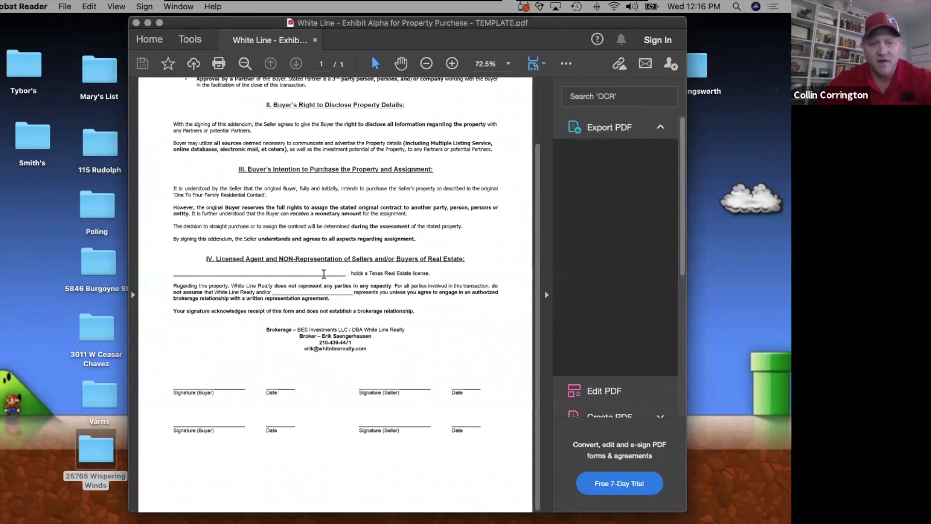
{"action": "scroll", "coordinate": [326, 215], "scroll_direction": "up", "scroll_amount": 3}
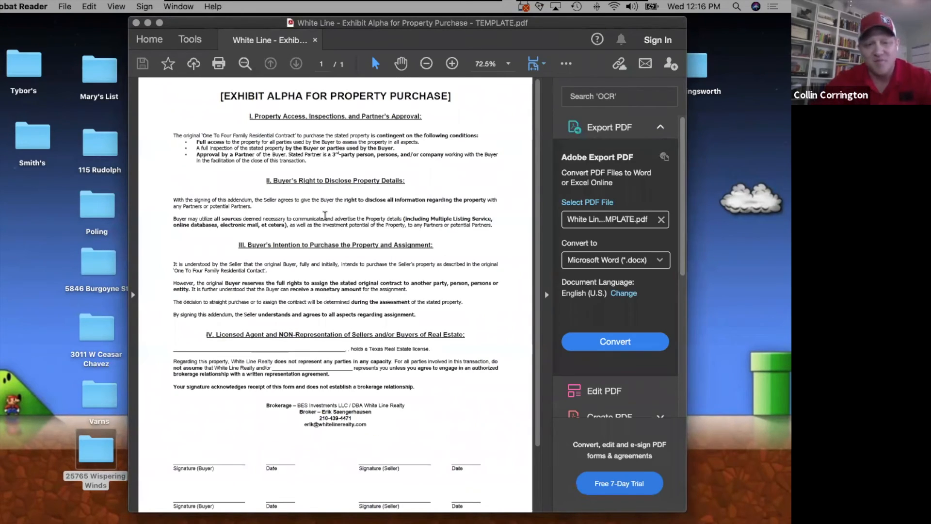
{"action": "scroll", "coordinate": [325, 217], "scroll_direction": "down", "scroll_amount": 3}
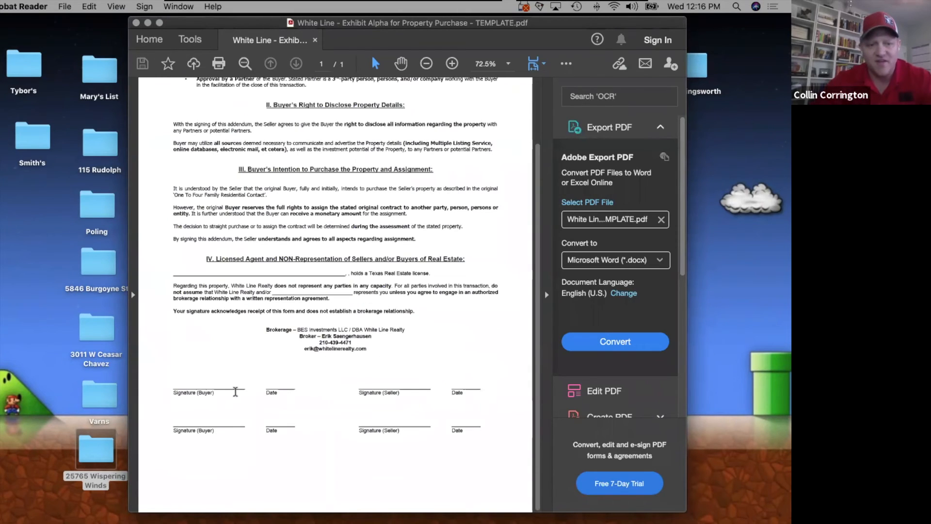